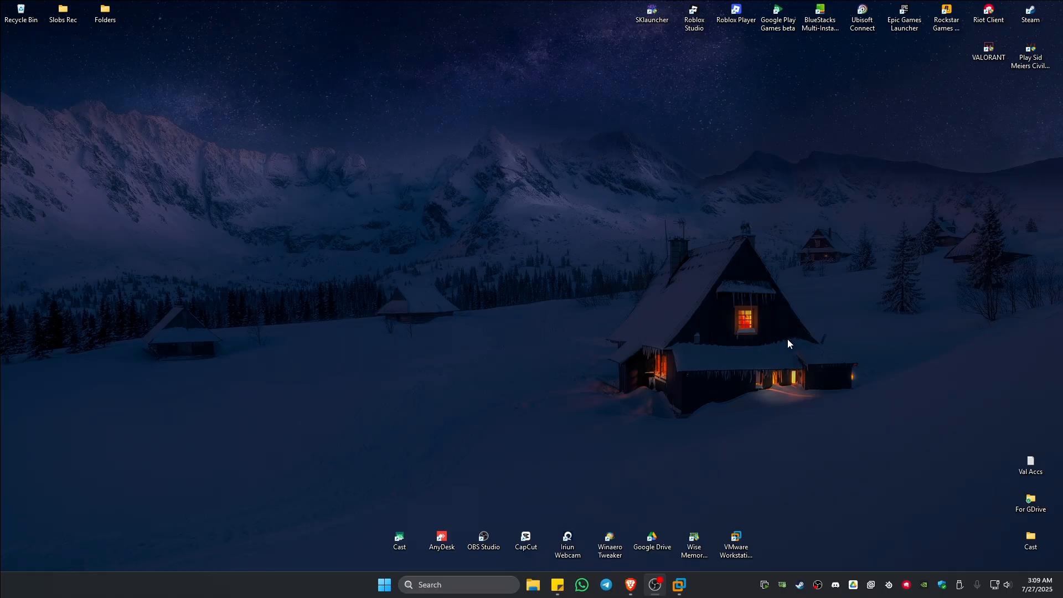
Bring up Steam's quick menu from the system tray icon
{"action": "right_click", "coordinate": [799, 585]}
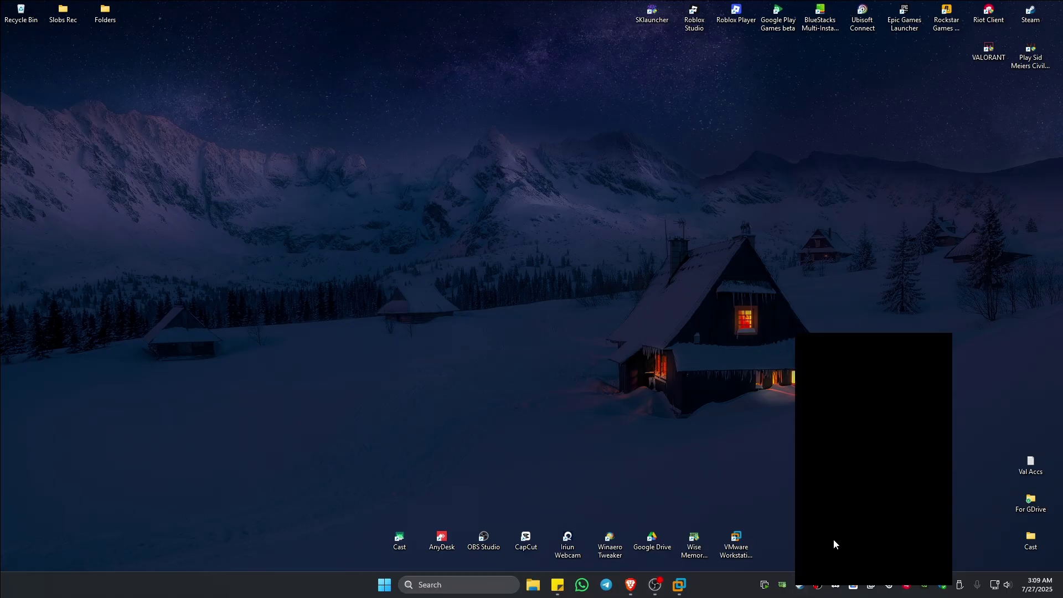
Go to VRChat's page in the Steam library and bring up its Manage options
{"action": "left_click", "coordinate": [894, 246]}
{"action": "left_click", "coordinate": [800, 585]}
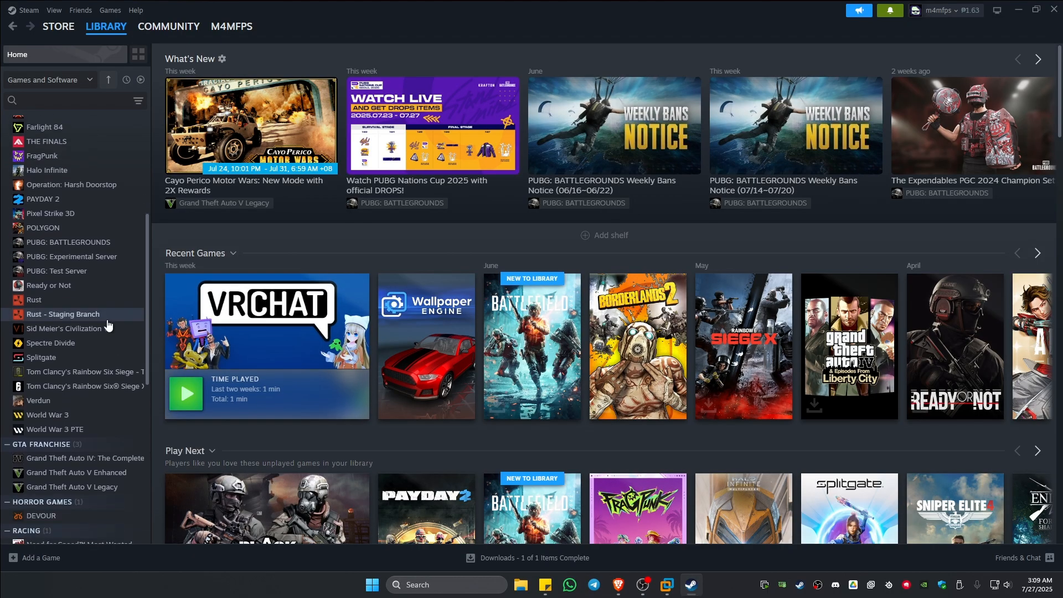
{"action": "scroll", "coordinate": [107, 320], "scroll_direction": "down", "scroll_amount": 4}
{"action": "scroll", "coordinate": [107, 320], "scroll_direction": "down", "scroll_amount": 3}
{"action": "scroll", "coordinate": [107, 319], "scroll_direction": "down", "scroll_amount": 2}
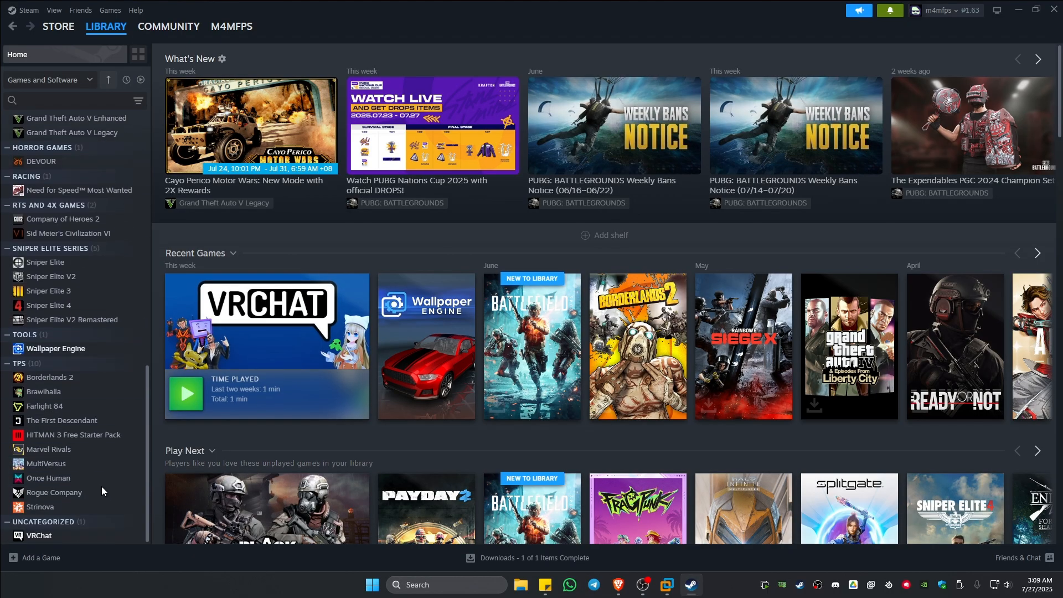
{"action": "left_click", "coordinate": [84, 542]}
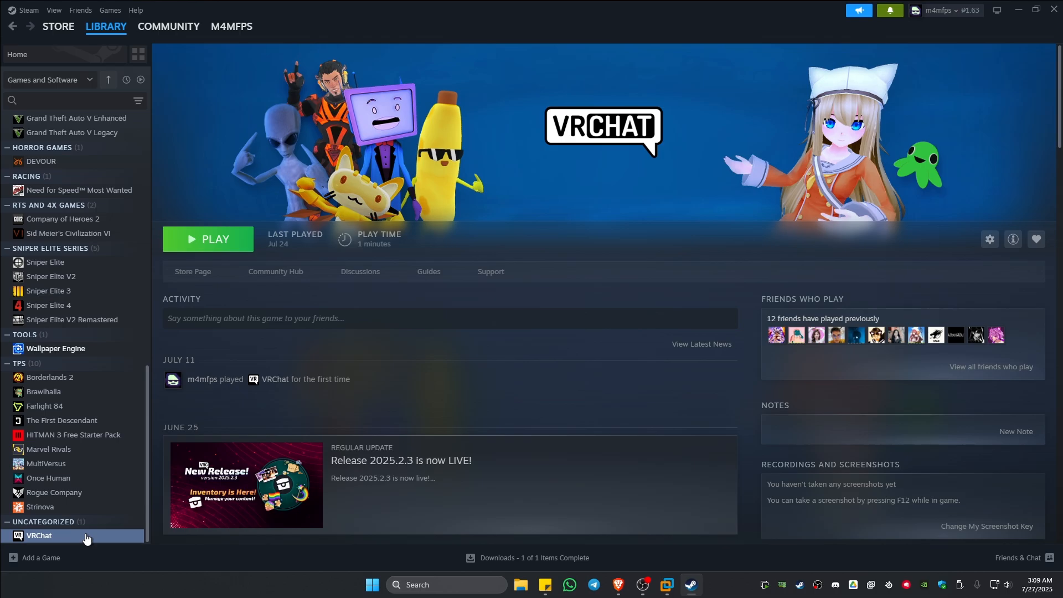
{"action": "right_click", "coordinate": [86, 538]}
{"action": "mouse_move", "coordinate": [117, 502]}
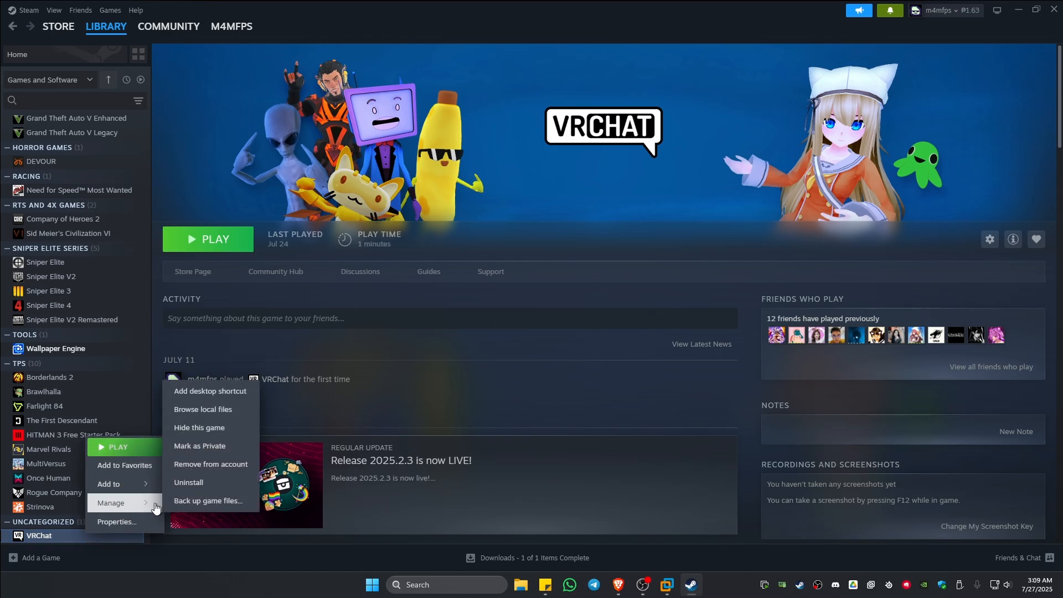
Browse VRChat's local files, run EasyAntiCheat_EOS_Setup from the EasyAntiCheat folder, then close Explorer
{"action": "left_click", "coordinate": [217, 410]}
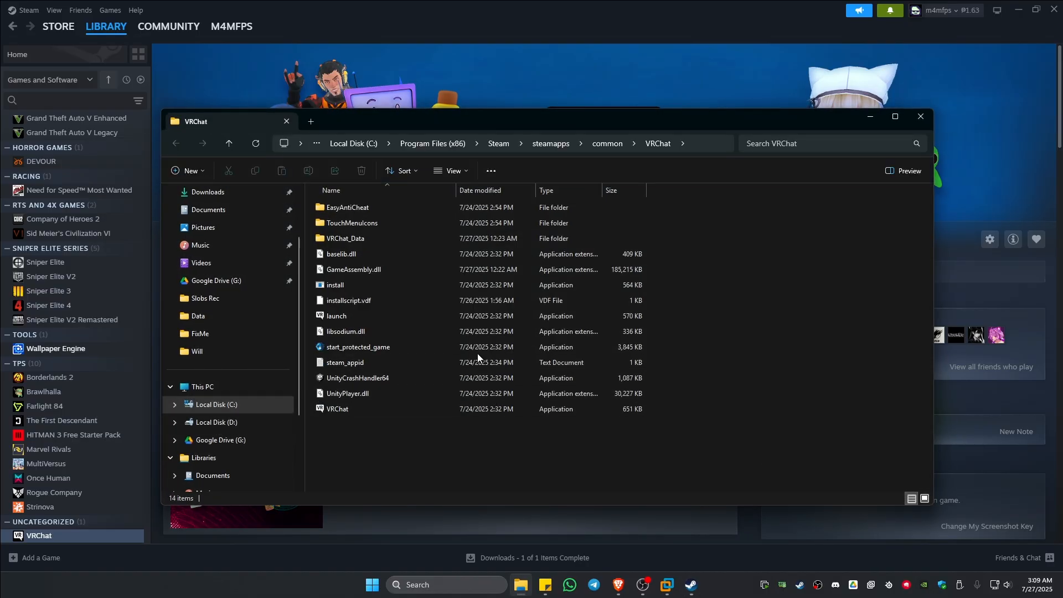
{"action": "double_click", "coordinate": [381, 209]}
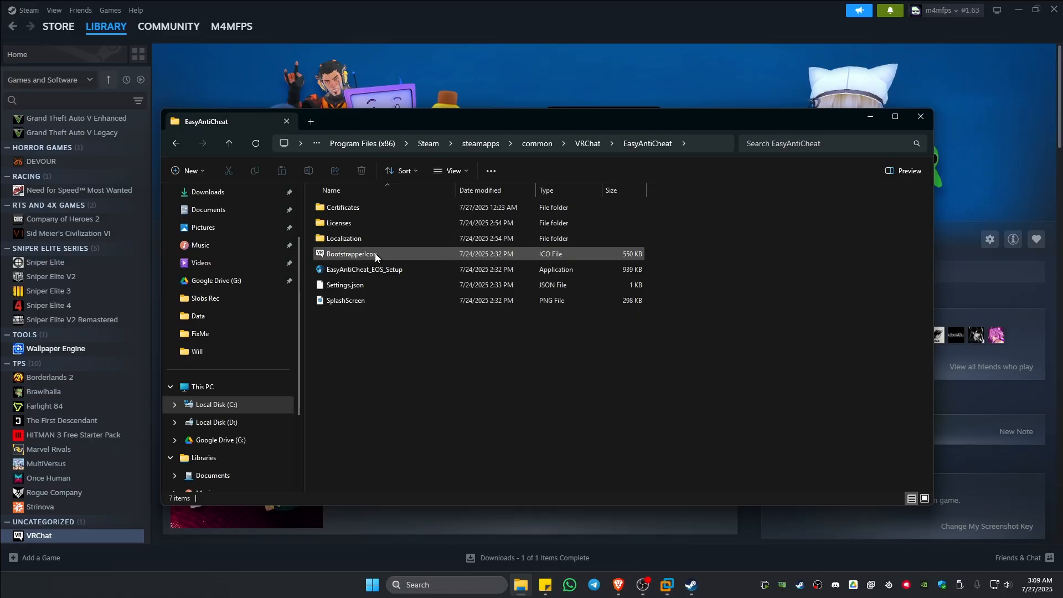
{"action": "left_click", "coordinate": [366, 268]}
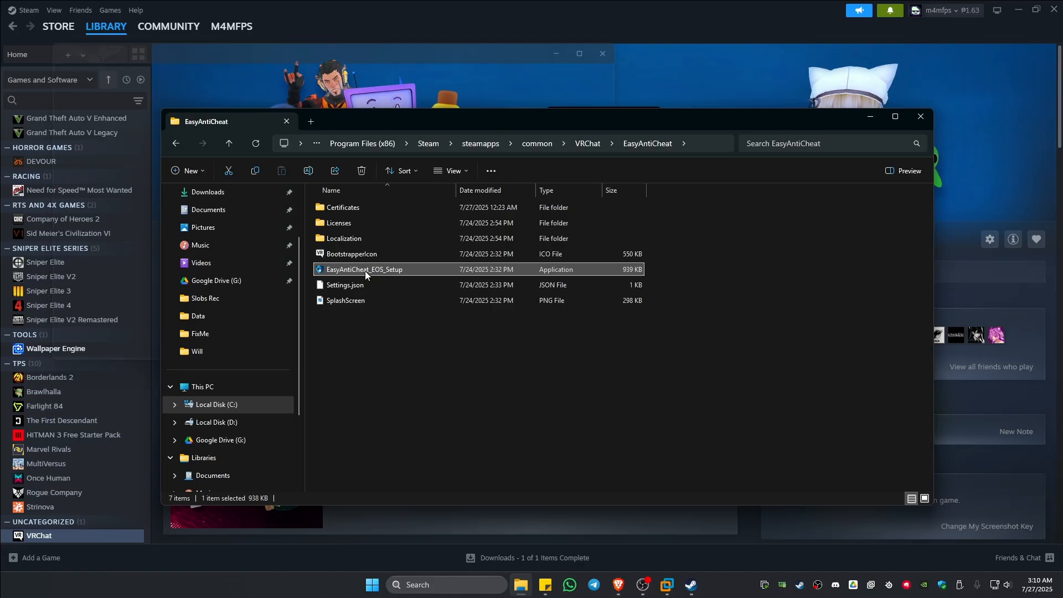
{"action": "left_click", "coordinate": [719, 277]}
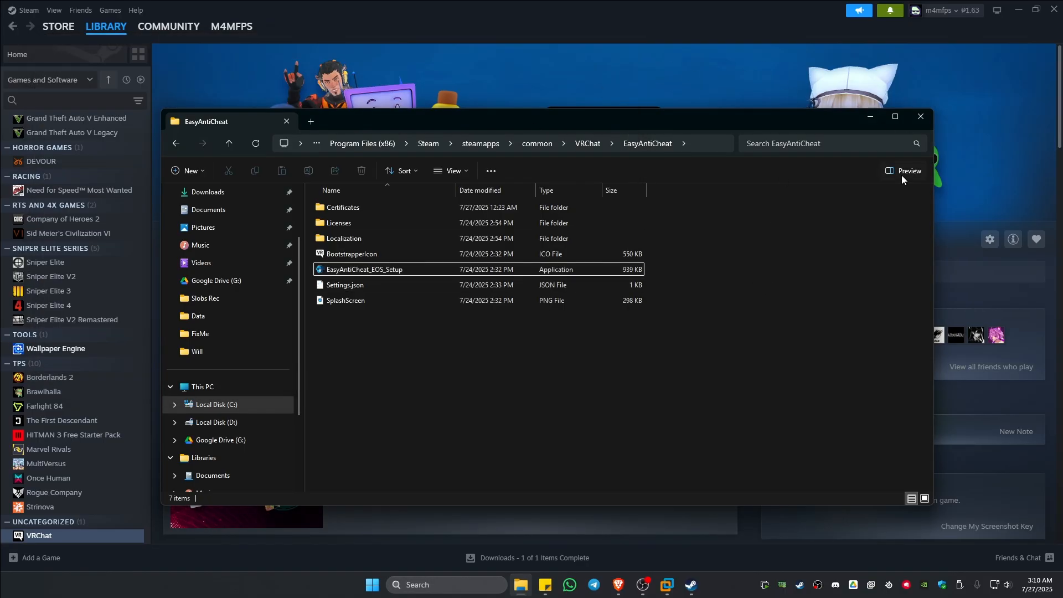
{"action": "left_click", "coordinate": [921, 120]}
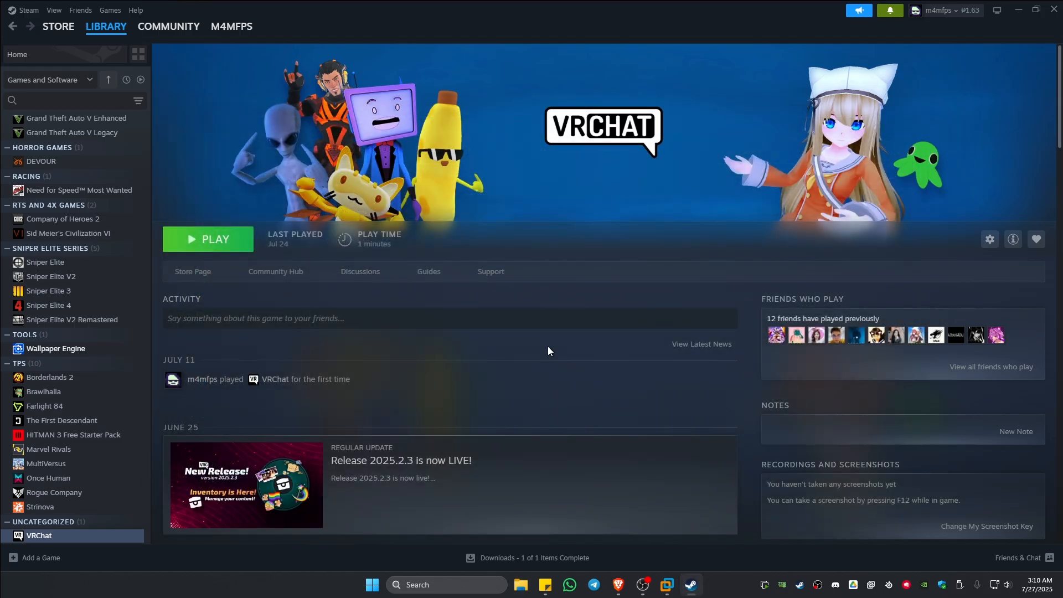
Delete the EasyAntiCheat_EOS folder from C:\Program Files (x86) and close Explorer
{"action": "left_click", "coordinate": [521, 585]}
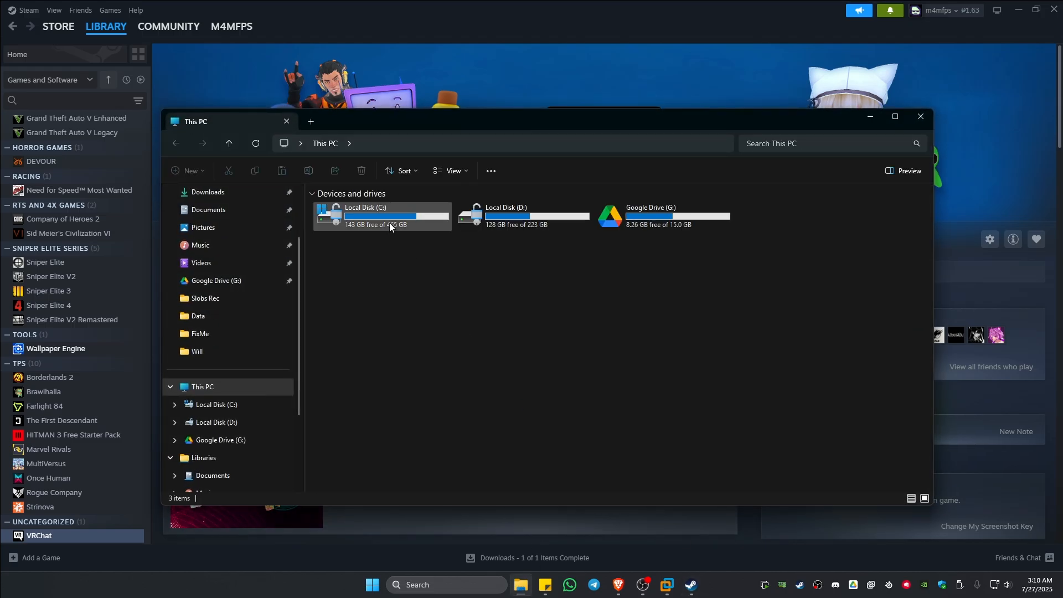
{"action": "double_click", "coordinate": [389, 222]}
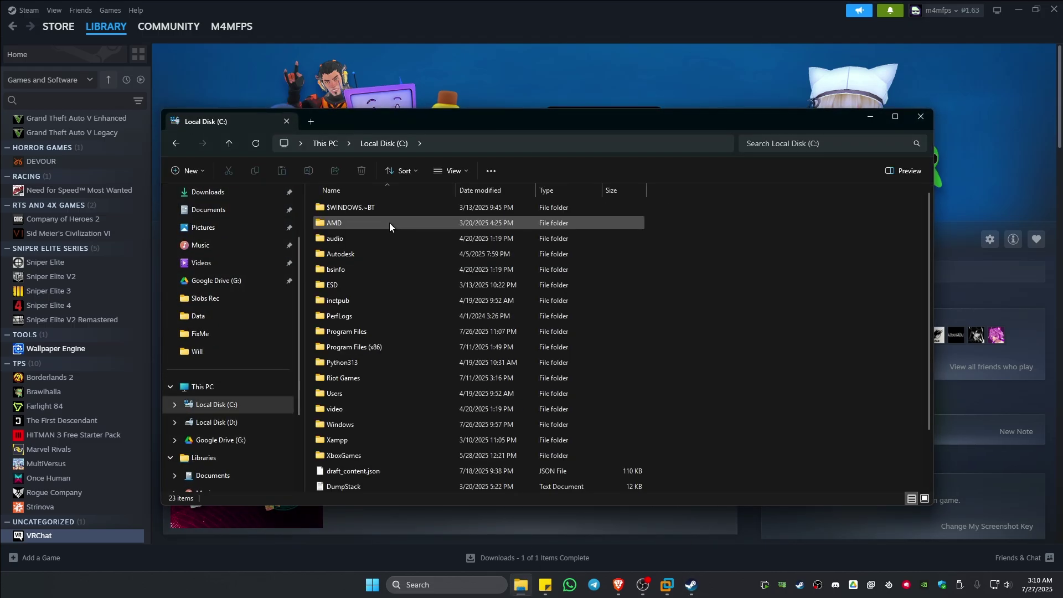
{"action": "double_click", "coordinate": [370, 347]}
{"action": "left_click", "coordinate": [381, 335]}
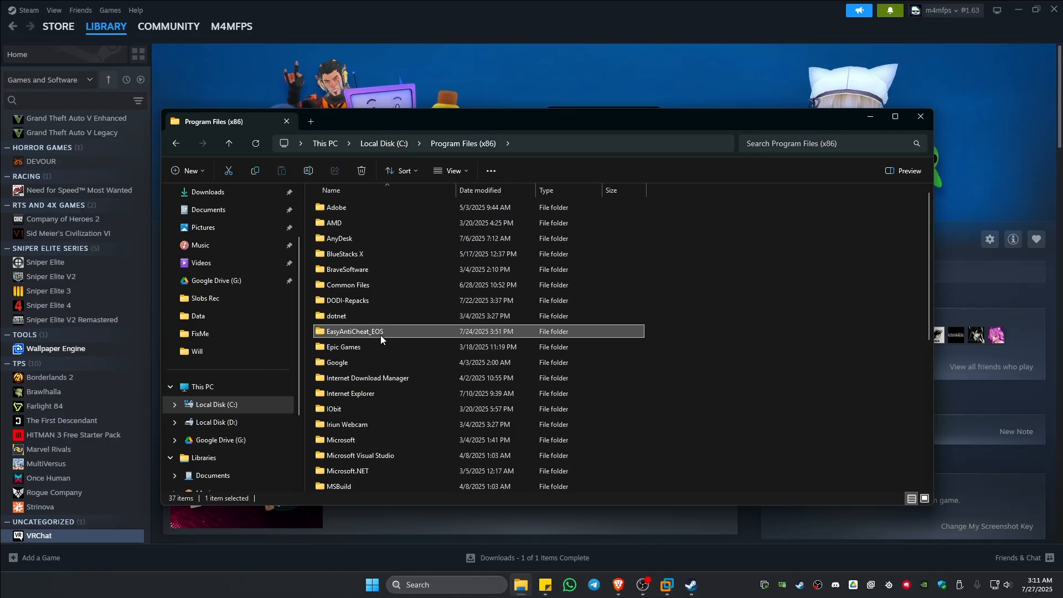
{"action": "right_click", "coordinate": [380, 335]}
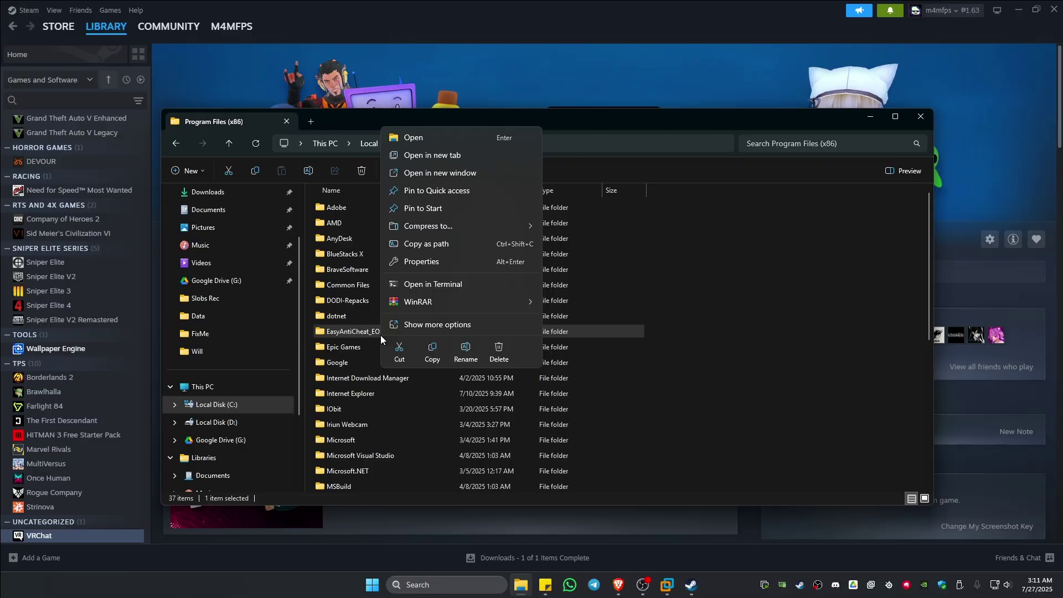
{"action": "left_click", "coordinate": [494, 351]}
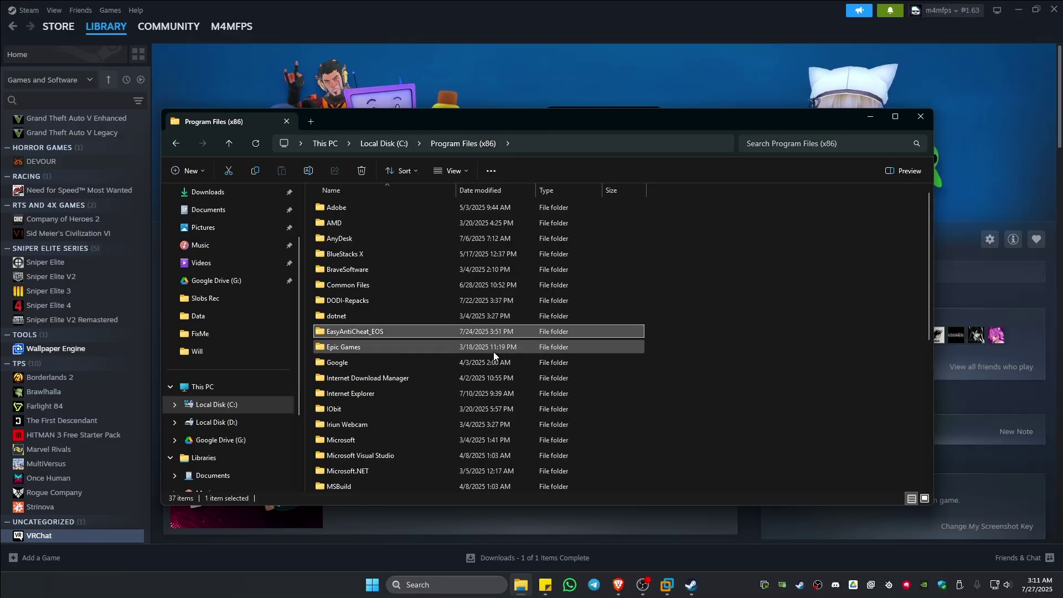
{"action": "left_click", "coordinate": [922, 118]}
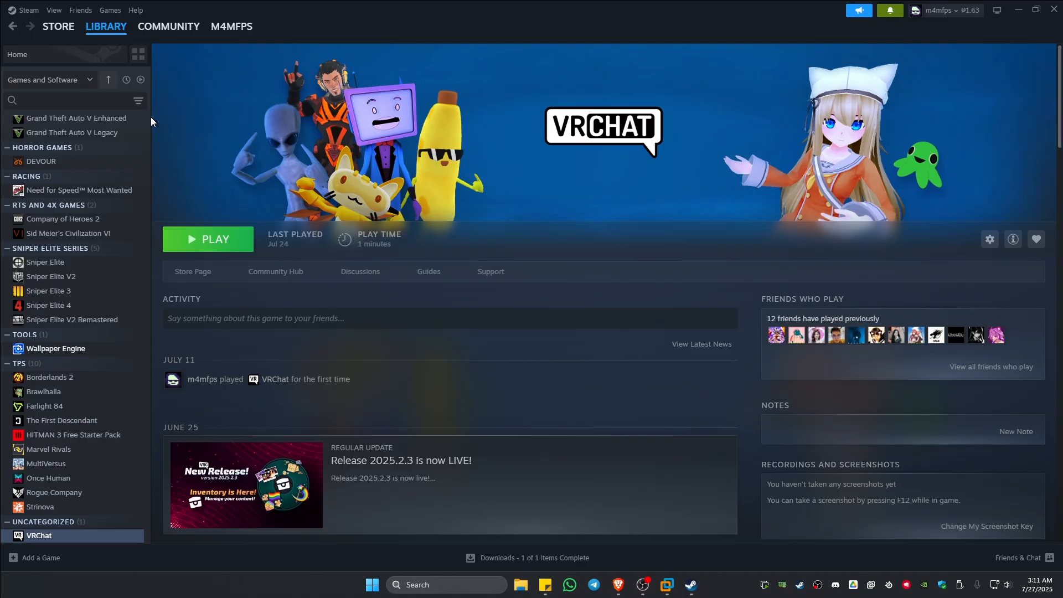
{"action": "scroll", "coordinate": [123, 485], "scroll_direction": "up", "scroll_amount": 1}
{"action": "scroll", "coordinate": [117, 473], "scroll_direction": "down", "scroll_amount": 1}
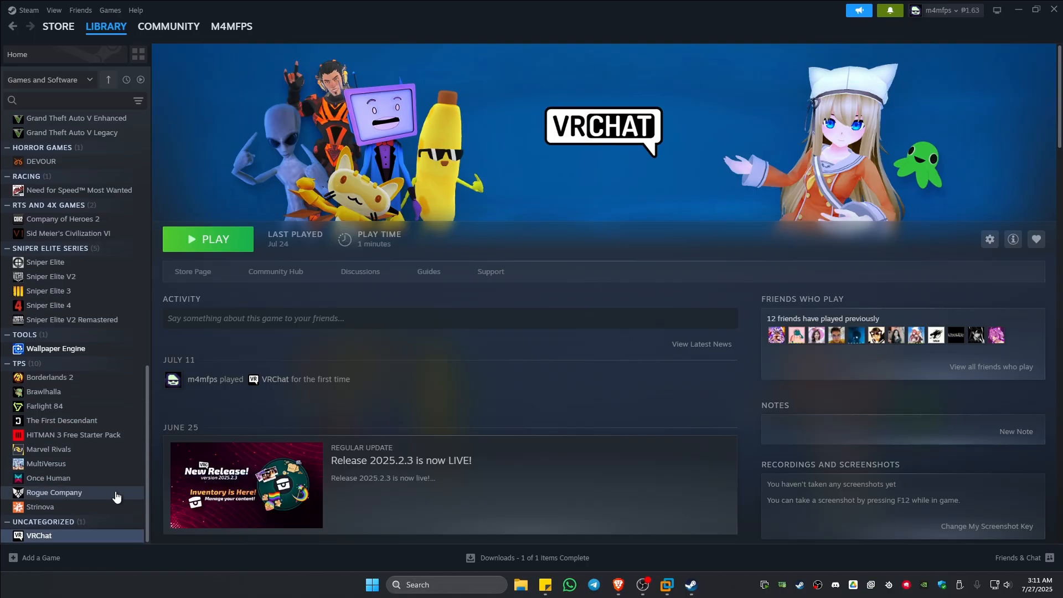
Run Verify integrity of game files for VRChat from Properties > Installed Files, then close Properties
{"action": "right_click", "coordinate": [84, 540]}
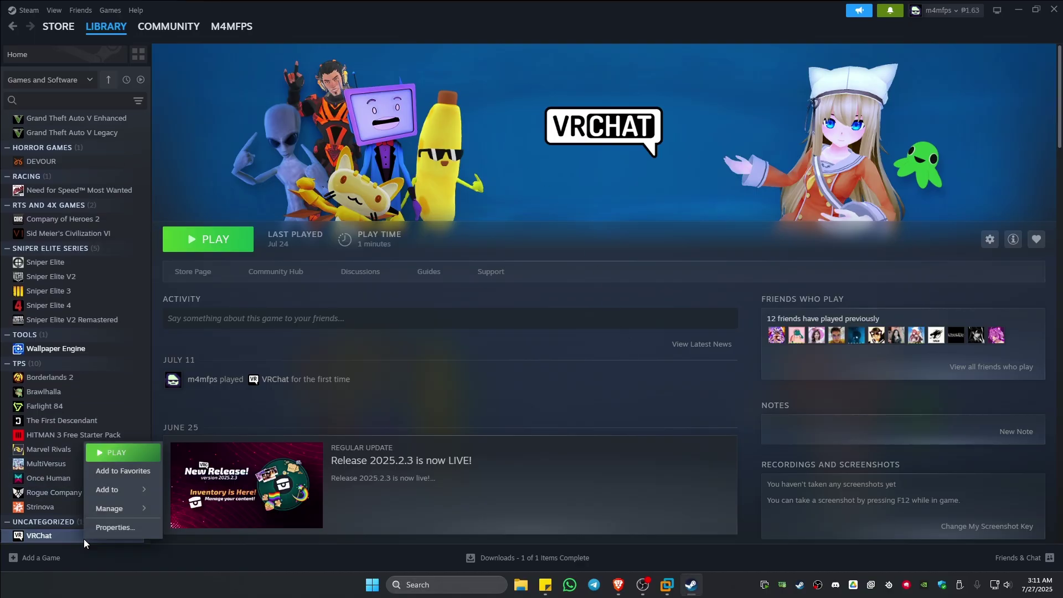
{"action": "left_click", "coordinate": [113, 527]}
{"action": "left_click", "coordinate": [339, 215]}
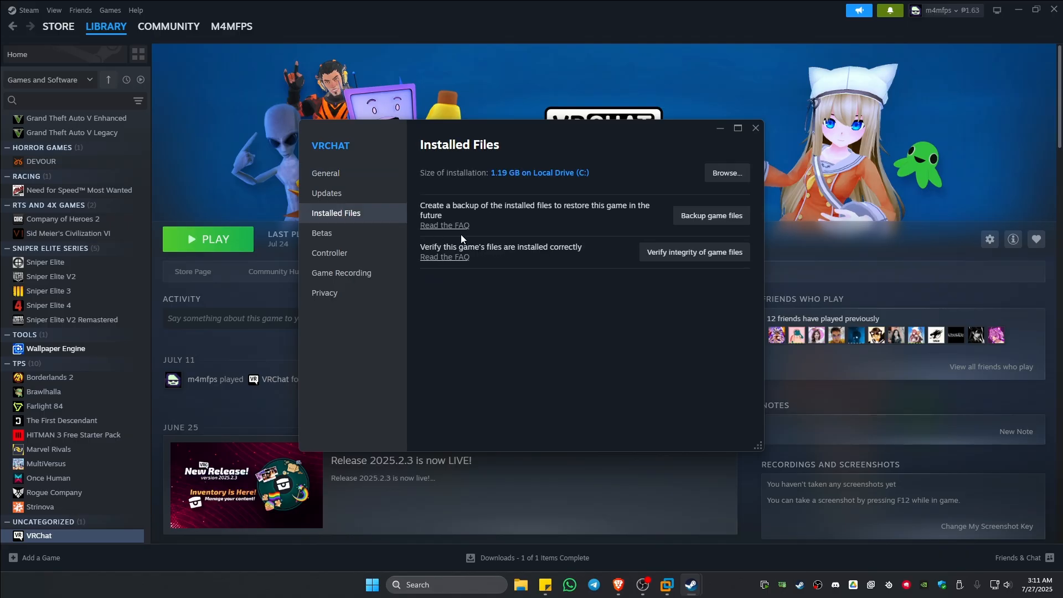
{"action": "left_click", "coordinate": [701, 256]}
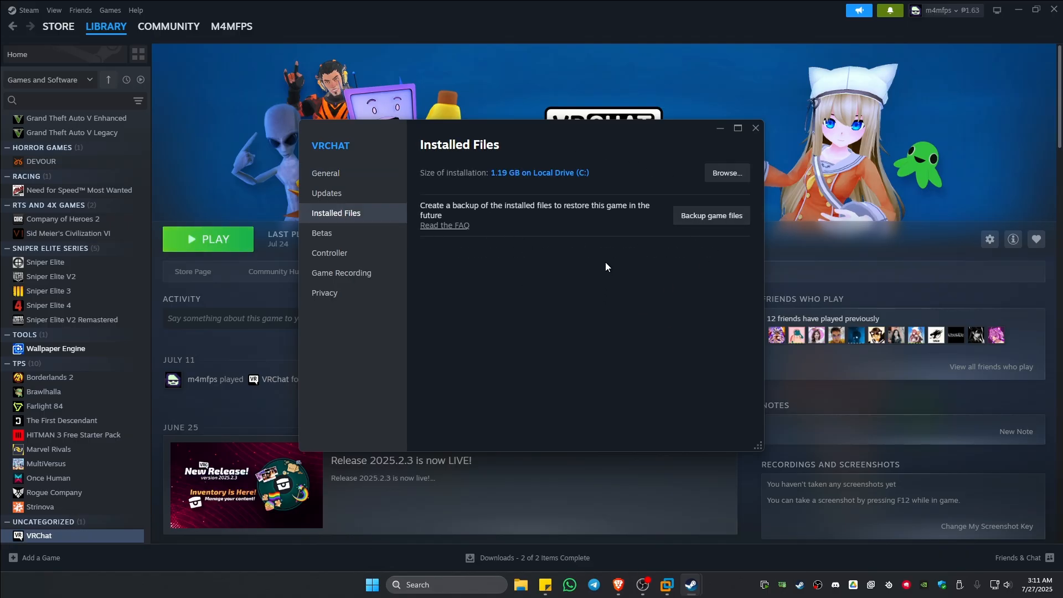
{"action": "left_click", "coordinate": [754, 130]}
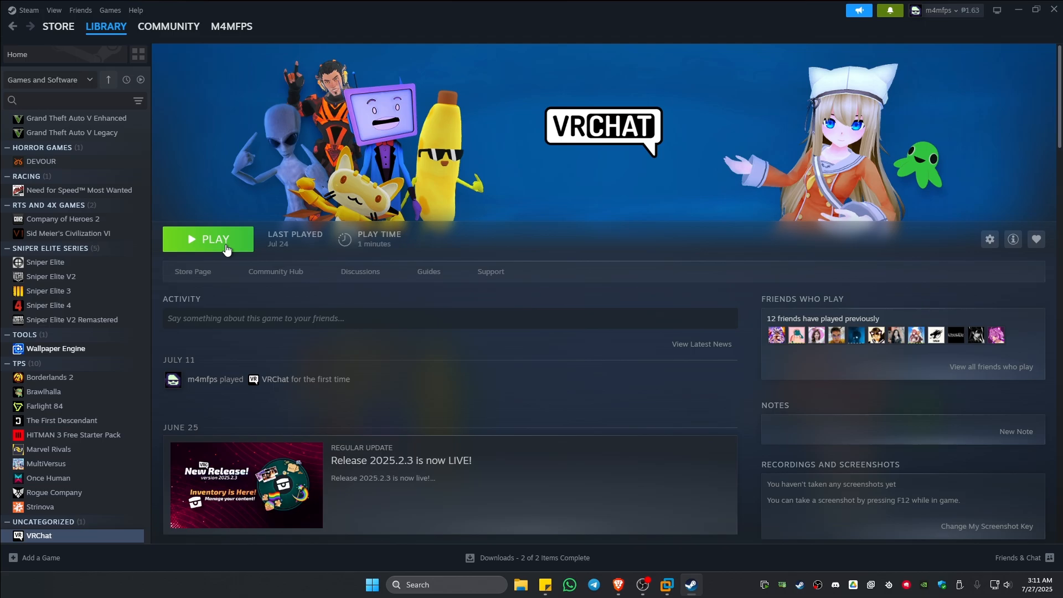